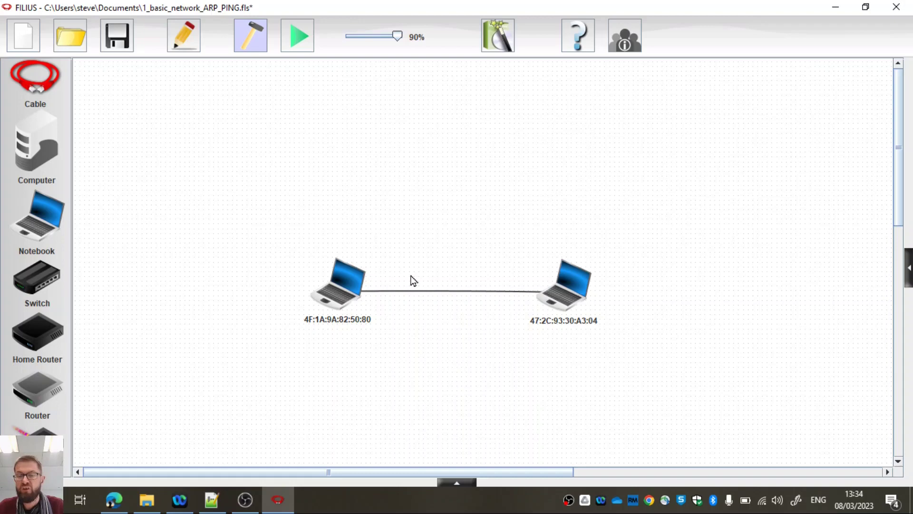
Check the IP settings of both notebooks, 192.168.0.10 and 192.168.0.11, hiding the panel after each.
double_click(348, 287)
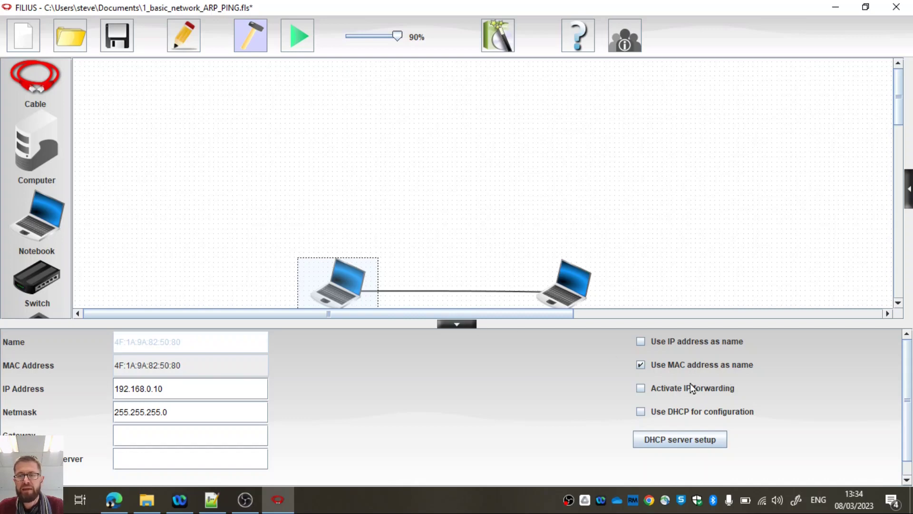
click(451, 324)
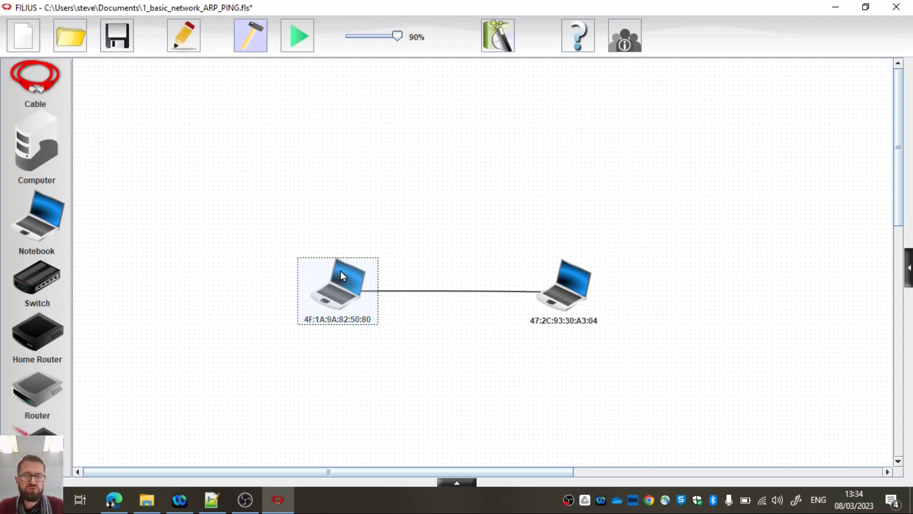
double_click(573, 292)
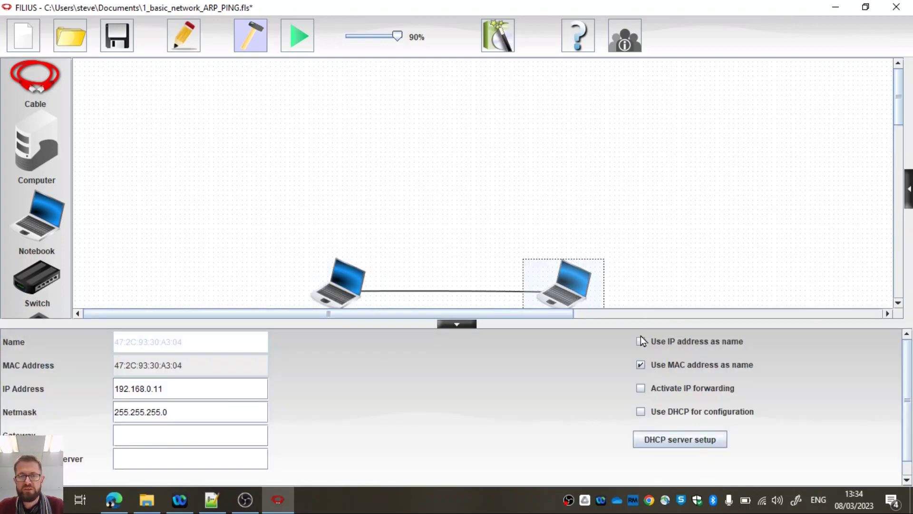
click(641, 268)
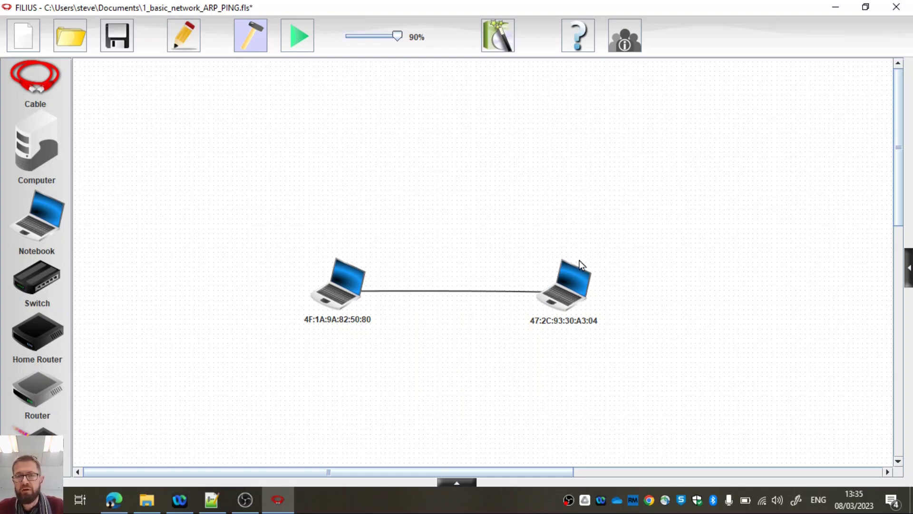
Run the simulation, open the left notebook's desktop, move it aside and launch its Command Line.
click(301, 35)
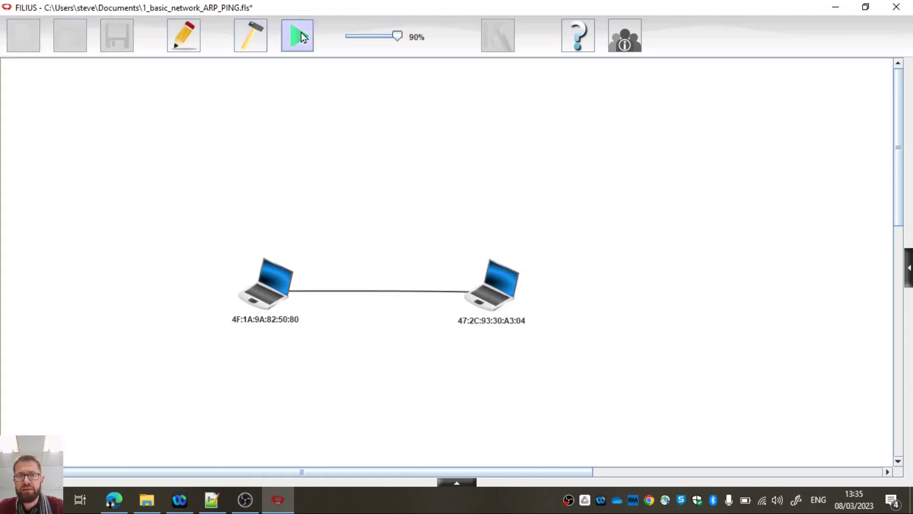
click(277, 278)
drag(256, 33, 766, 26)
click(184, 394)
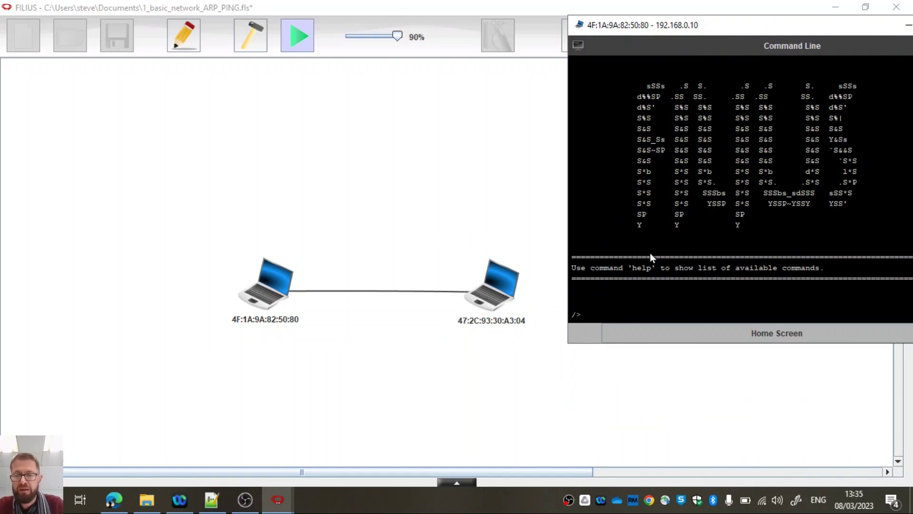
Run 'arp -a' to list the ARP table, showing only the 255.255.255.255 broadcast entry.
text(arp -a)
key(Return)
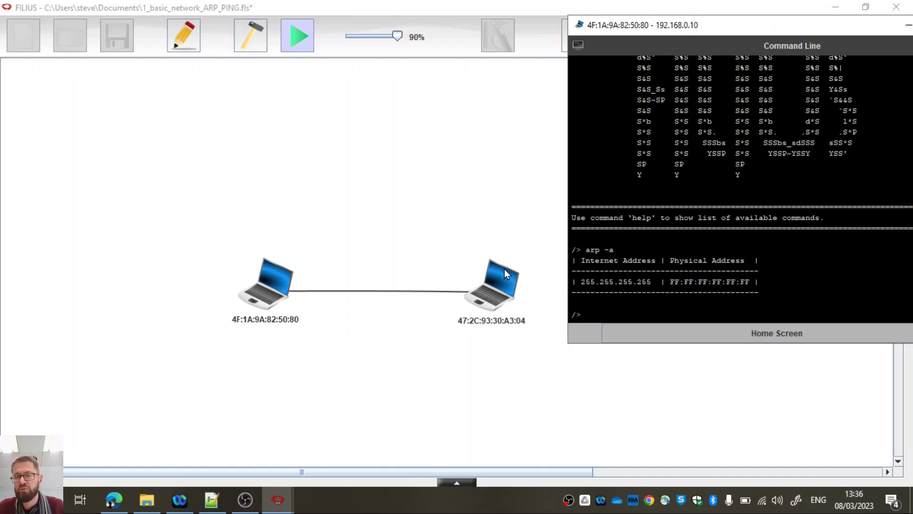
mouse_move(504, 269)
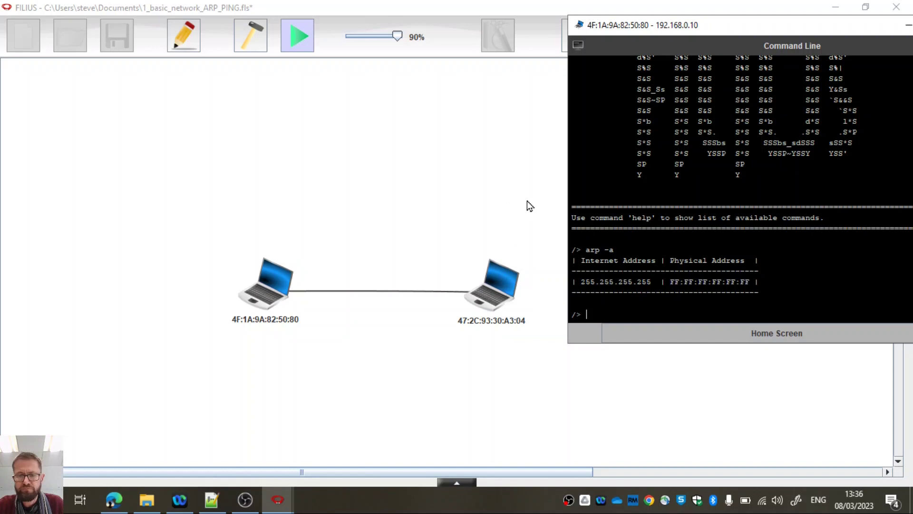
Ping 192.168.0.11, receiving 4 of 4 replies with 0% packet loss.
text(ping )
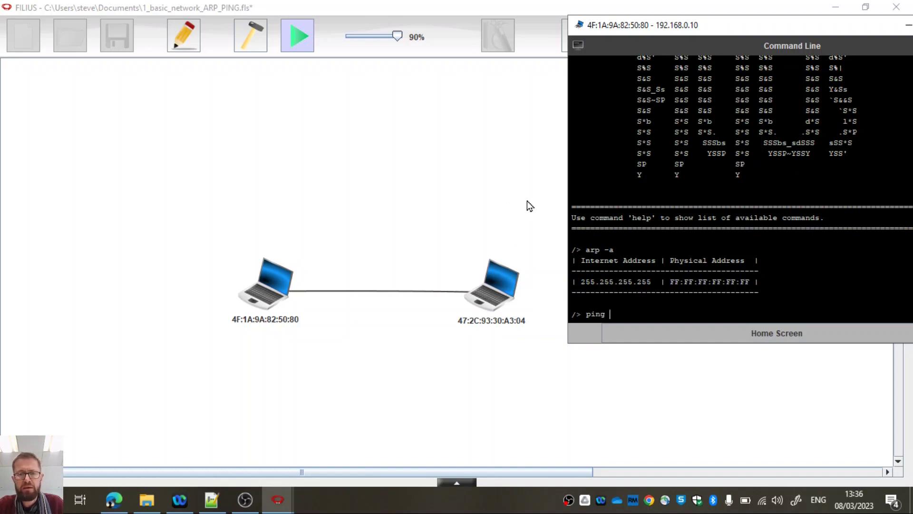
text(192.)
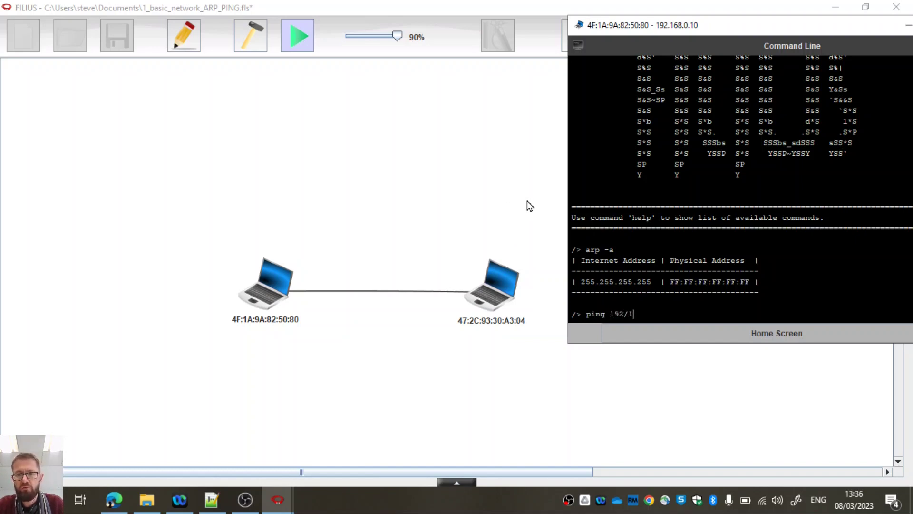
key(BackSpace)
text(.168)
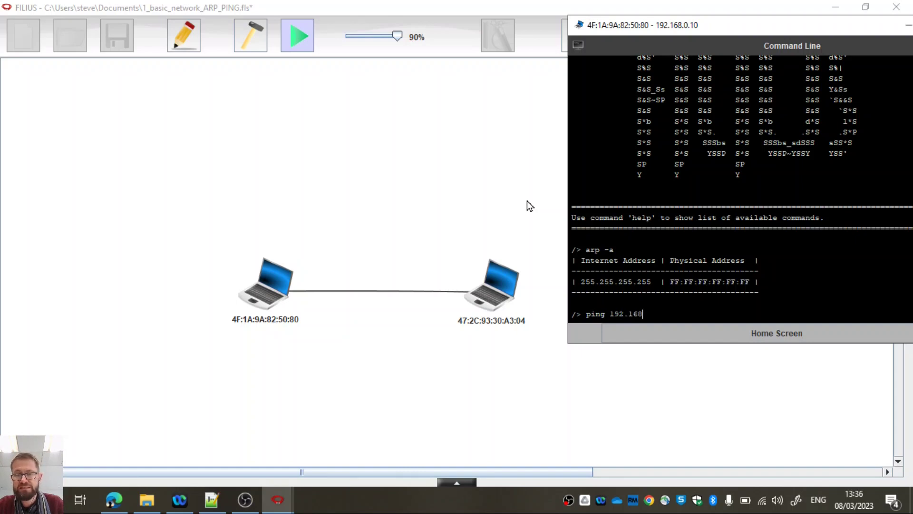
text(.0)
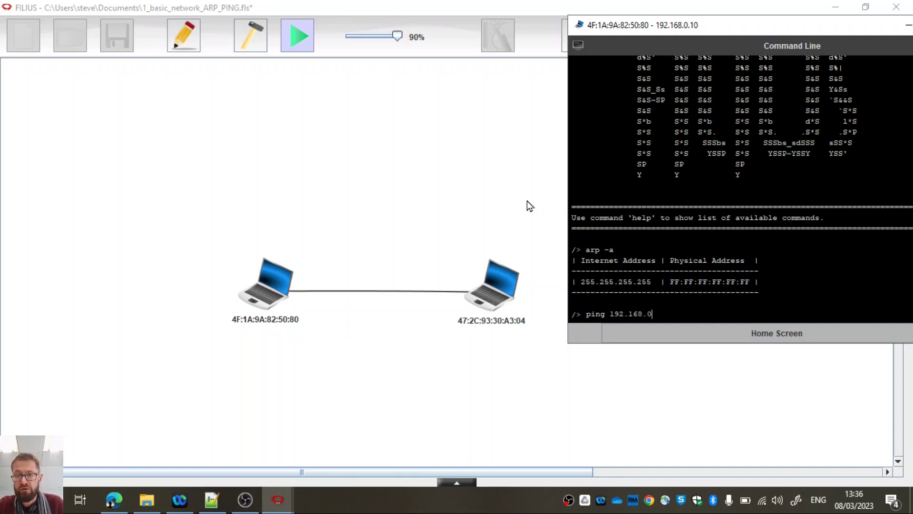
text(.11)
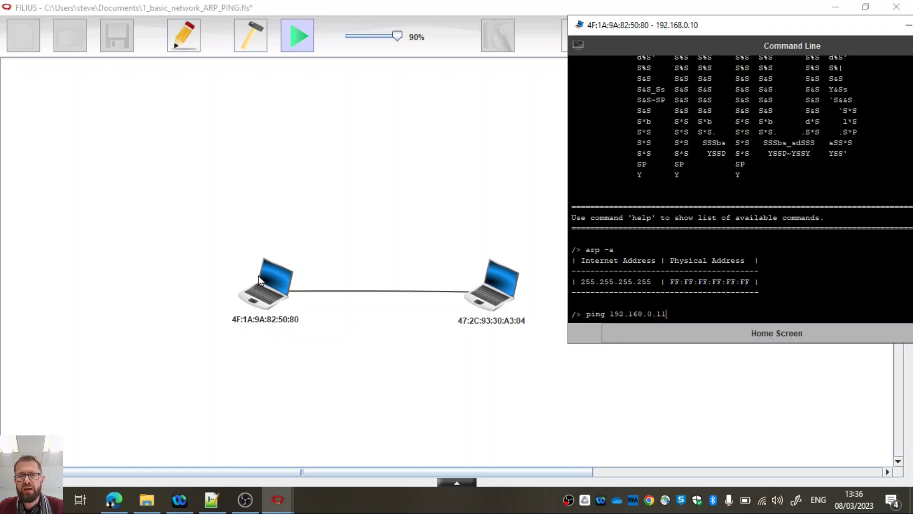
mouse_move(258, 278)
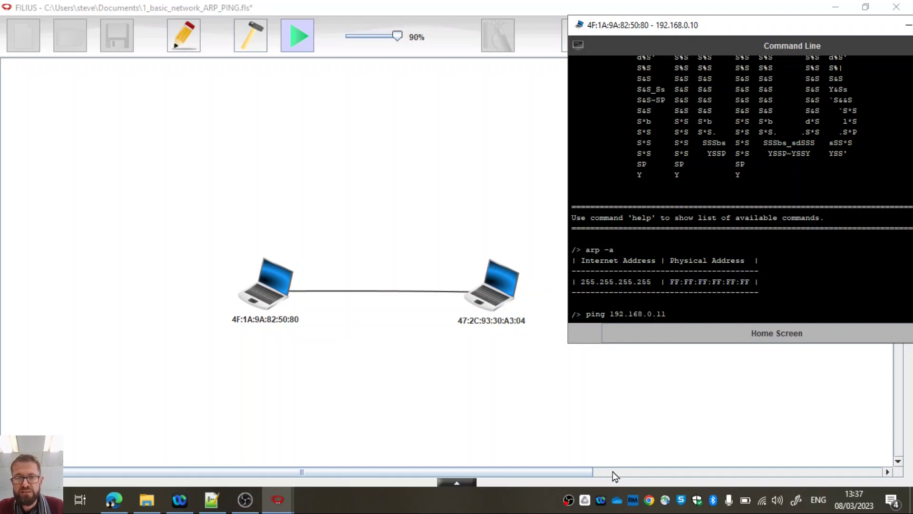
key(Return)
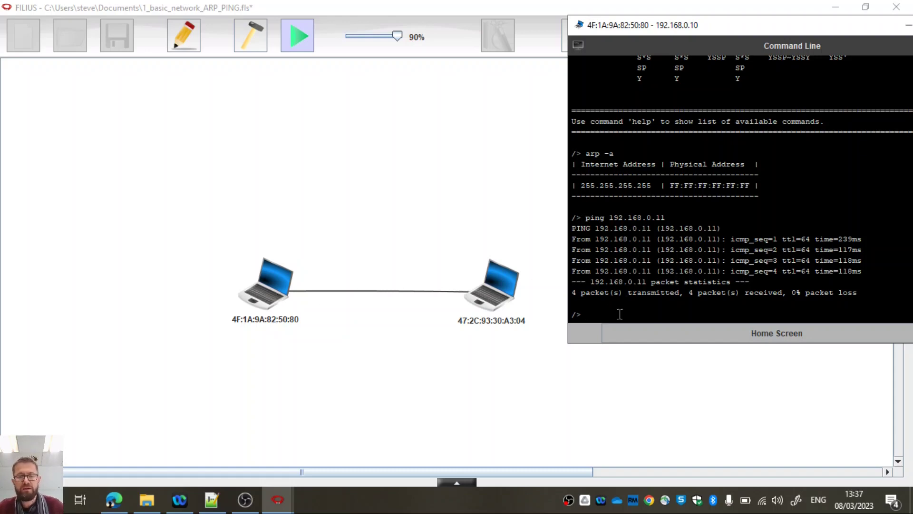
Rerun 'arp -a' to see 192.168.0.11 mapped to 47:2C:93:30:A3:04, then bring up the right notebook's menu.
text(arp -a)
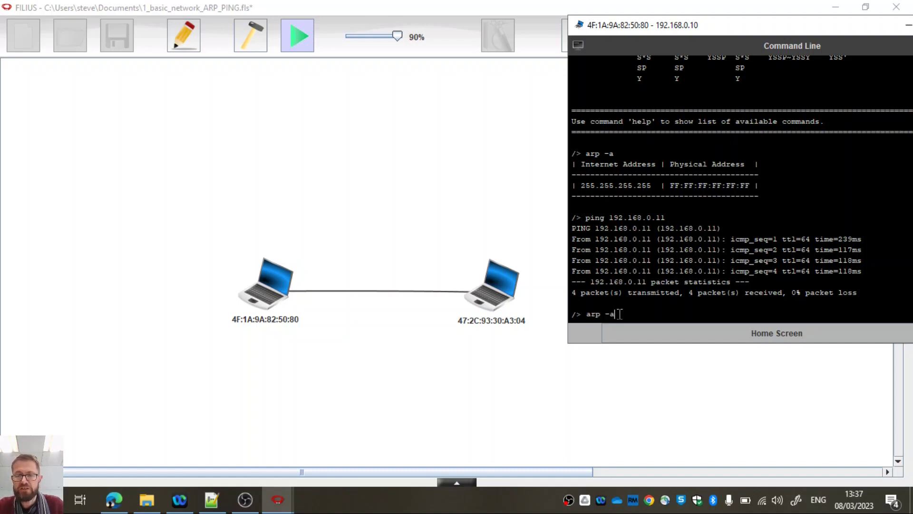
key(Return)
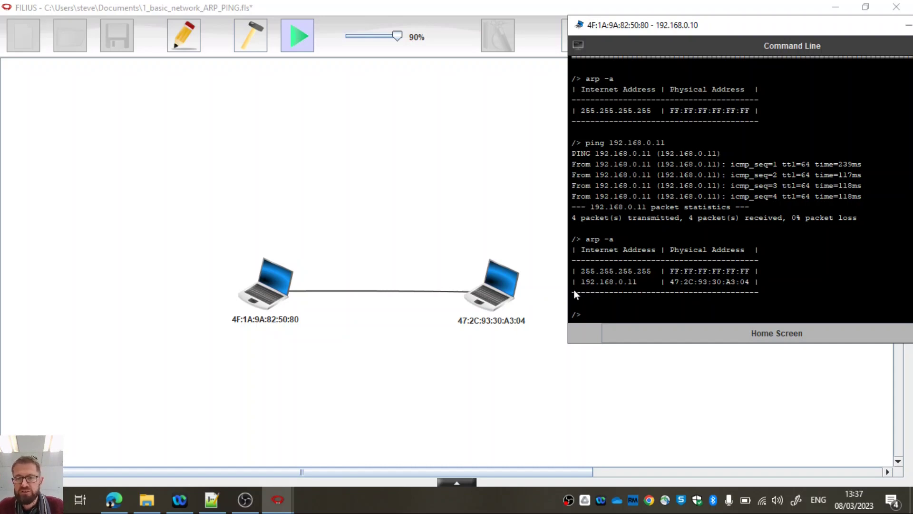
right_click(491, 284)
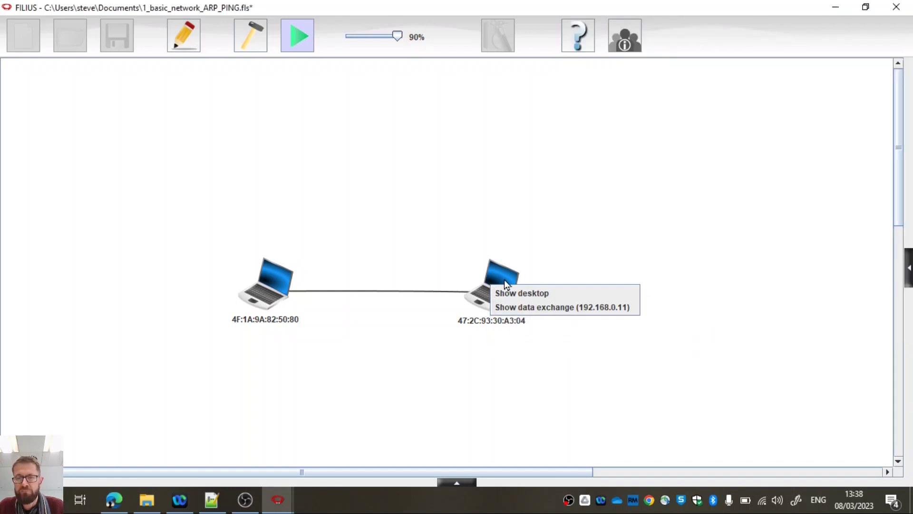
Choose 'Show data exchange' for 192.168.0.11 and reposition the log window.
click(534, 307)
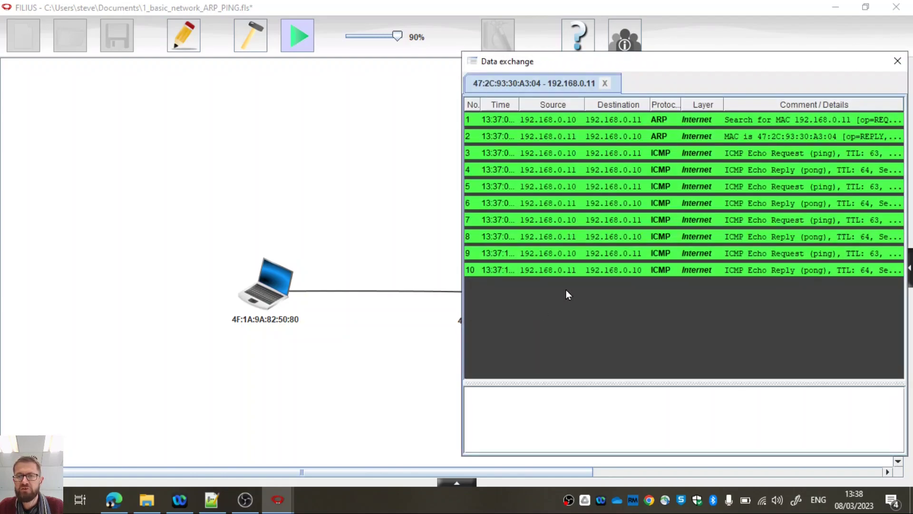
drag(647, 70, 588, 94)
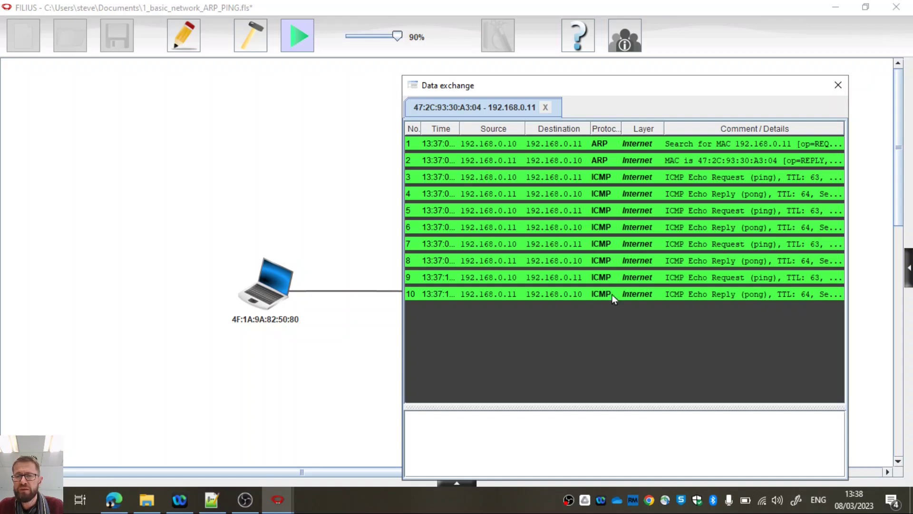
Select packet 1, the ARP request for 192.168.0.11's MAC, and enlarge its details pane.
click(438, 144)
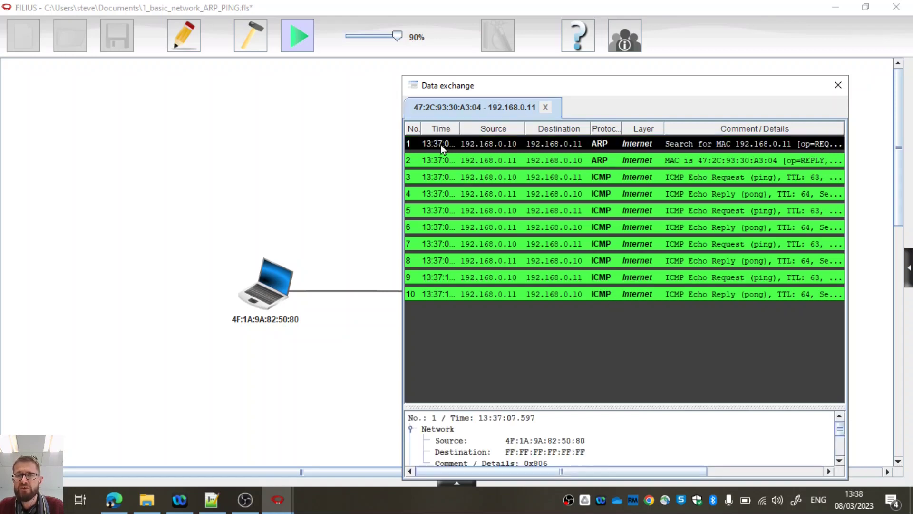
drag(564, 87, 540, 35)
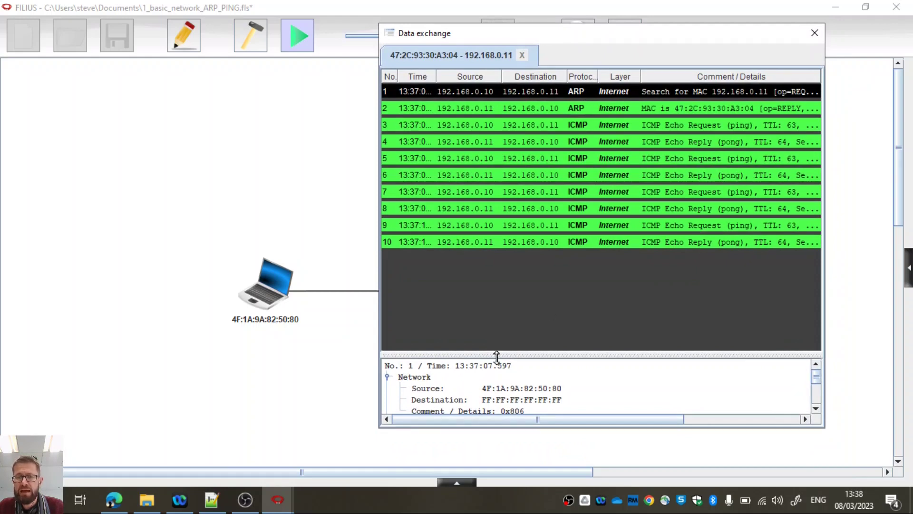
drag(496, 355, 526, 265)
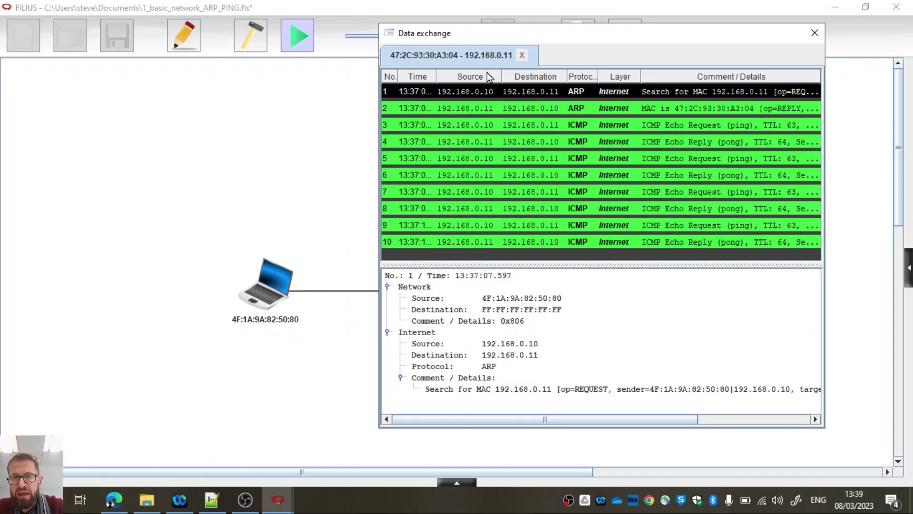
mouse_move(512, 34)
mouse_down()
mouse_move(607, 41)
mouse_move(520, 42)
mouse_up()
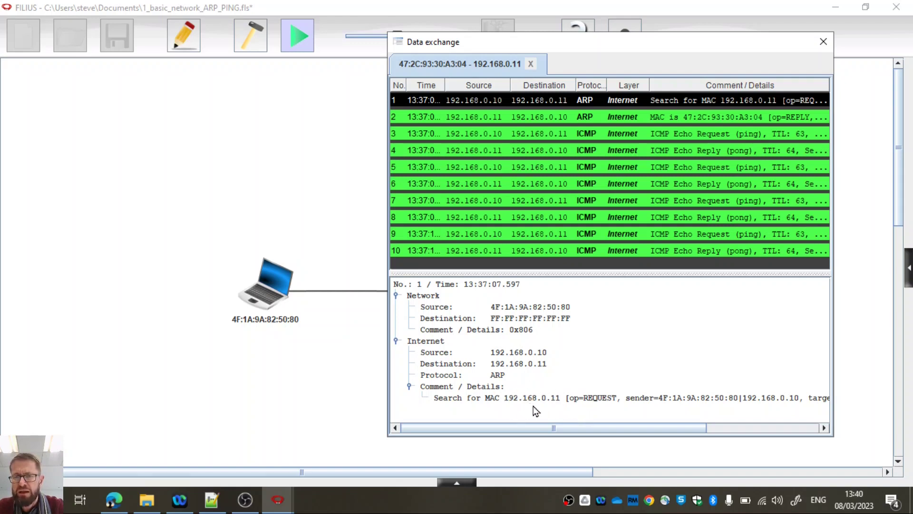
Select packet 2, the ARP reply giving MAC 47:2C:93:30:A3:04, and move the log aside.
click(533, 120)
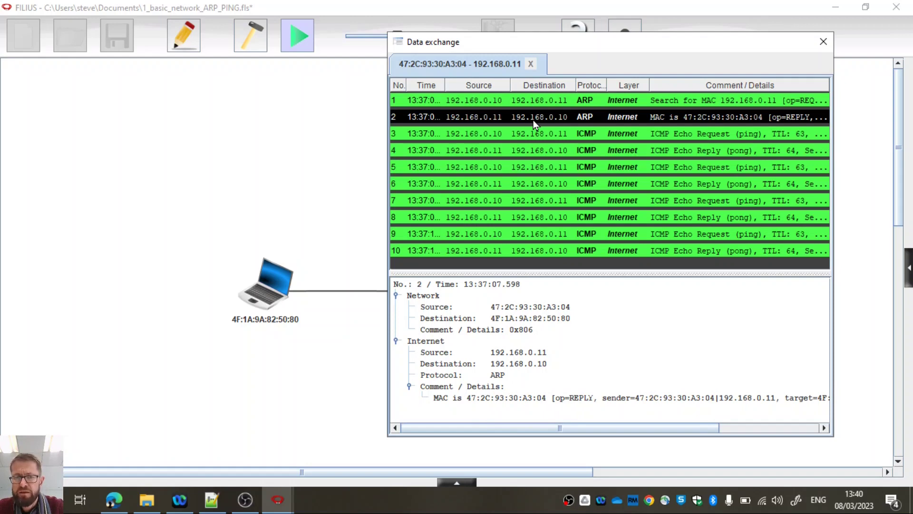
drag(530, 45, 647, 38)
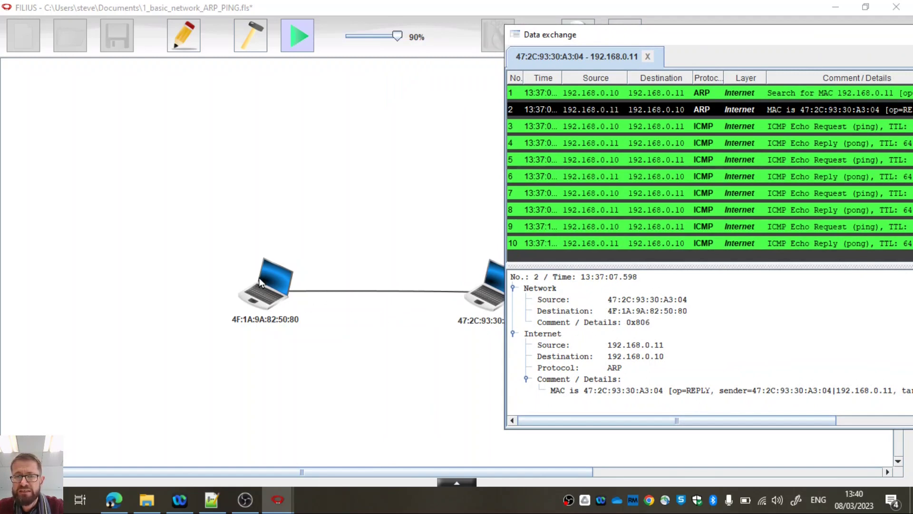
mouse_move(260, 281)
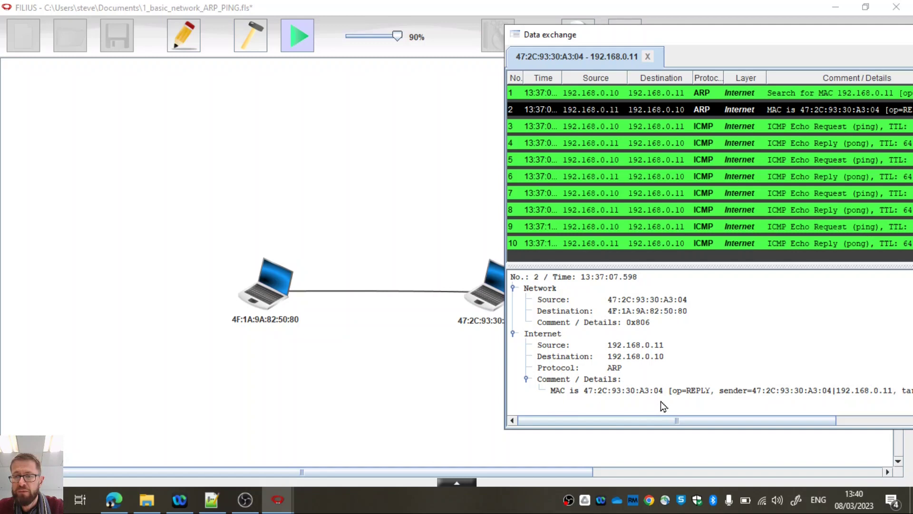
drag(652, 421, 611, 409)
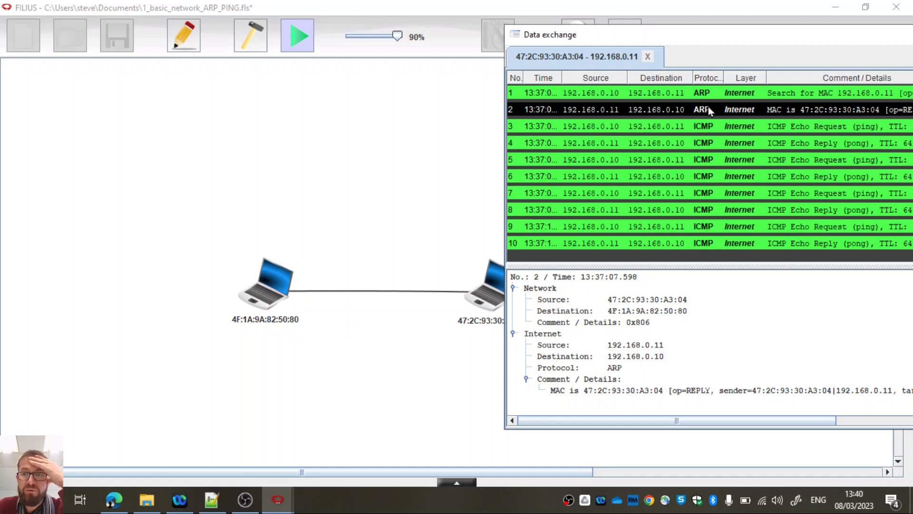
View ICMP packets 3 through 10 in turn, ending on the sequence-4 echo reply.
click(702, 127)
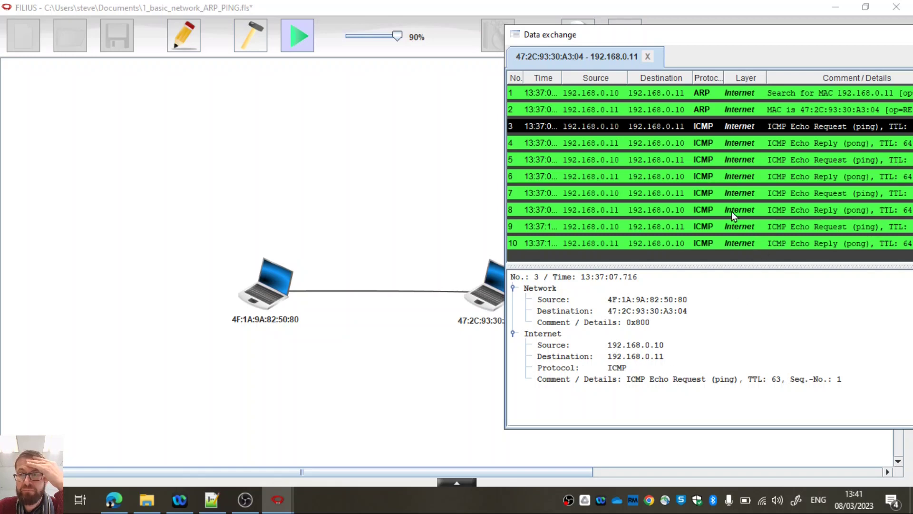
click(819, 143)
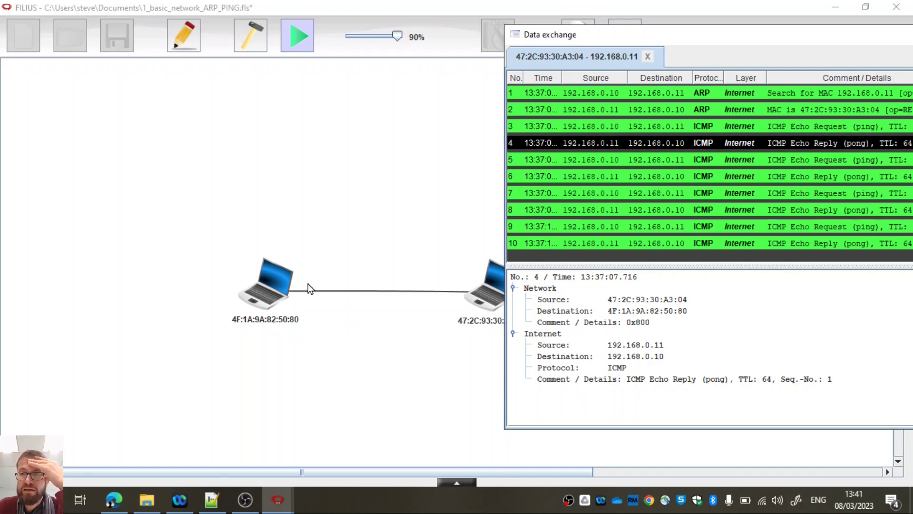
click(763, 125)
click(761, 140)
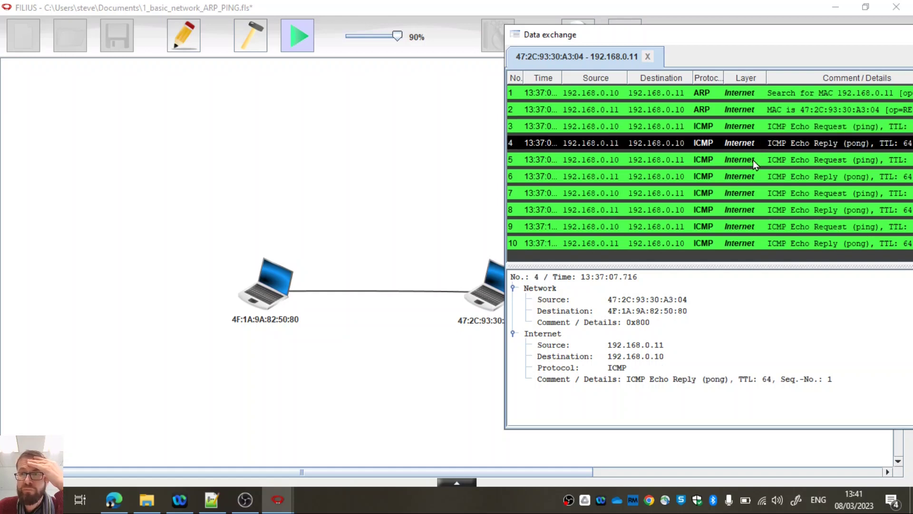
click(753, 160)
click(753, 176)
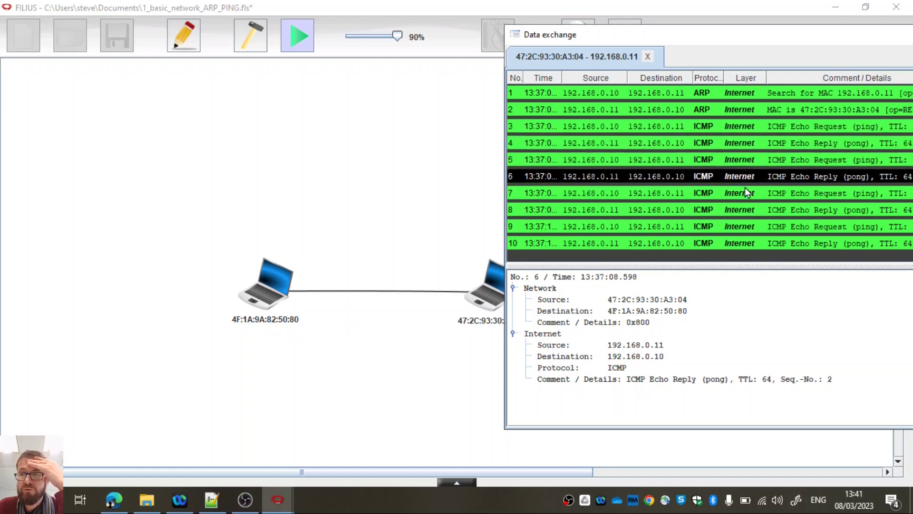
click(745, 189)
click(742, 204)
click(743, 224)
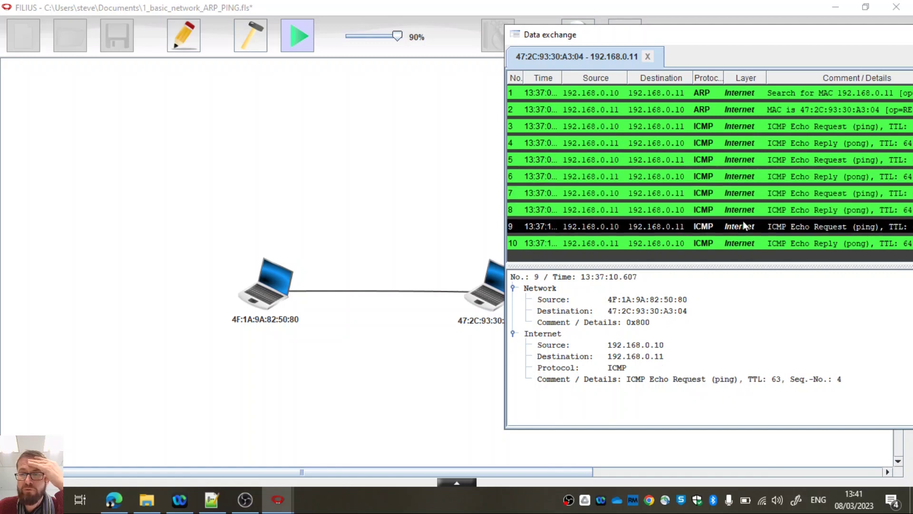
click(741, 243)
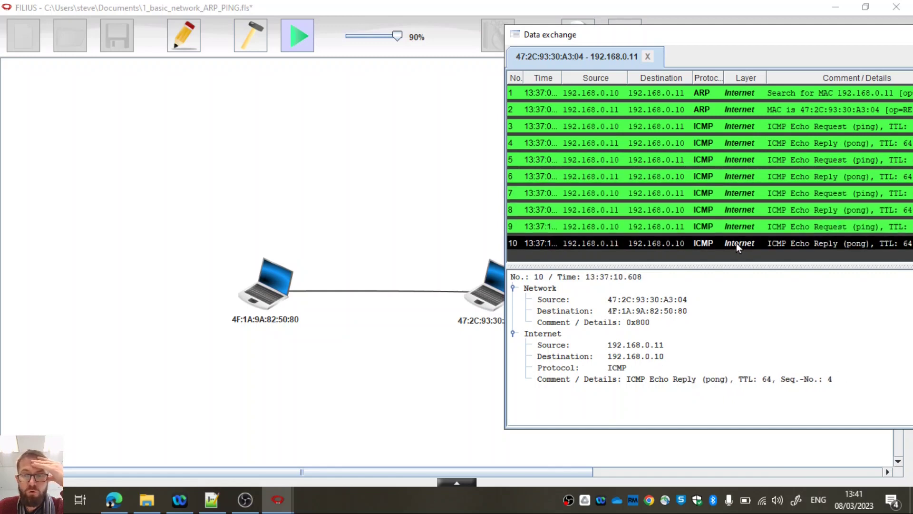
Bring the Data exchange window into view and close it.
drag(698, 36, 590, 59)
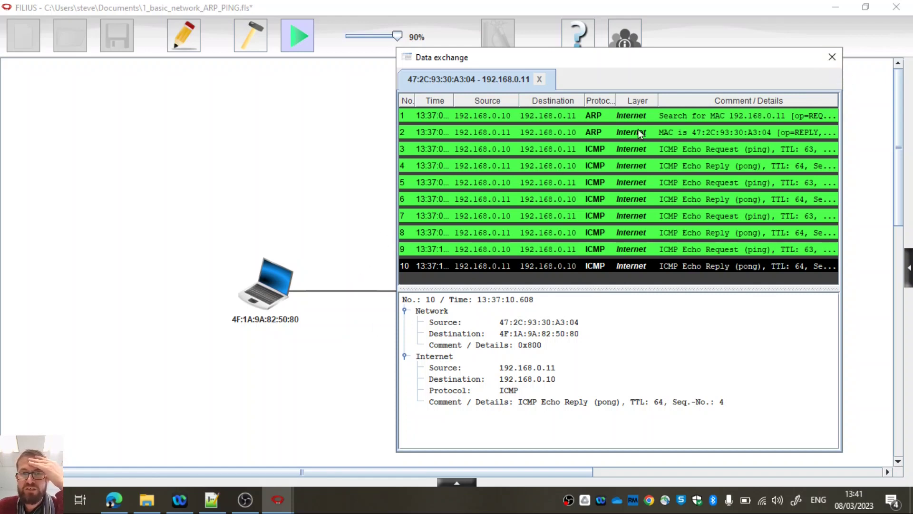
click(832, 59)
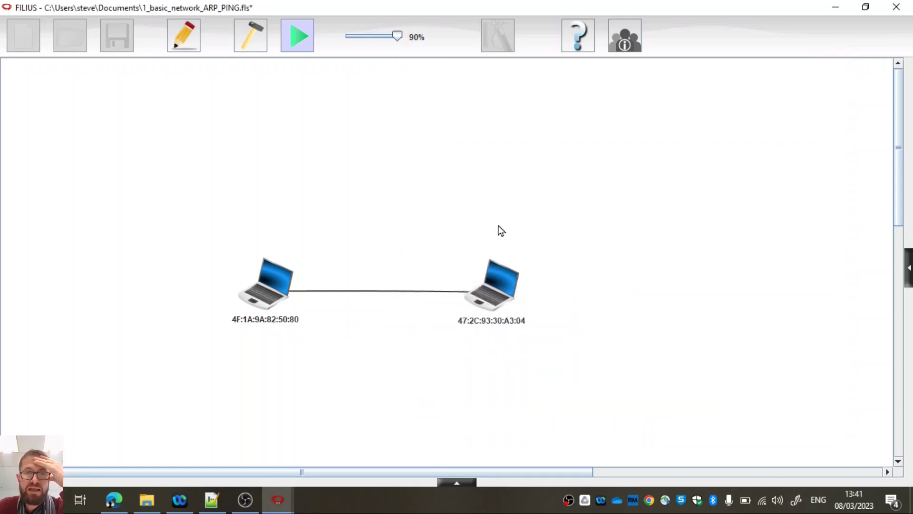